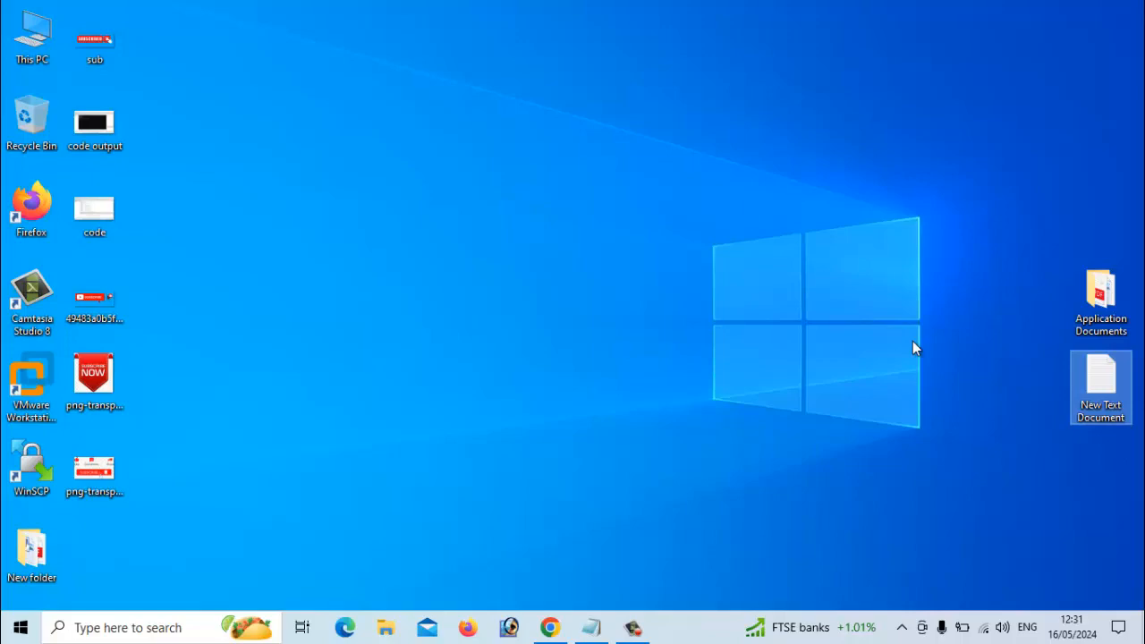
Search Google for 'codeblocks' in a new Chrome tab and open the codeblocks.org result.
left_click(549, 627)
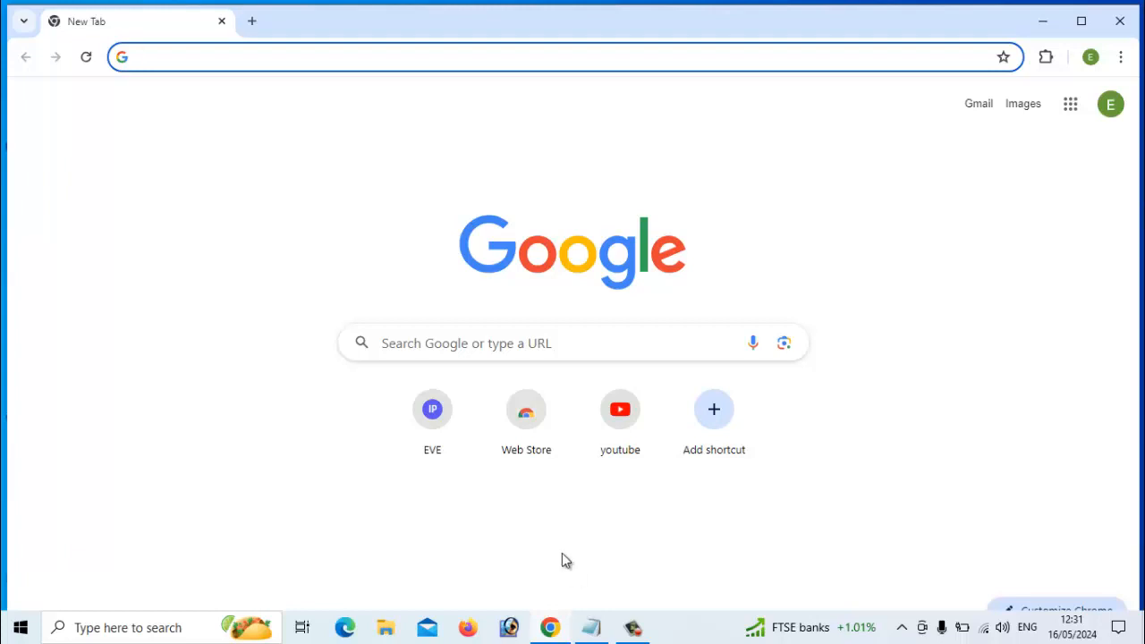
left_click(428, 345)
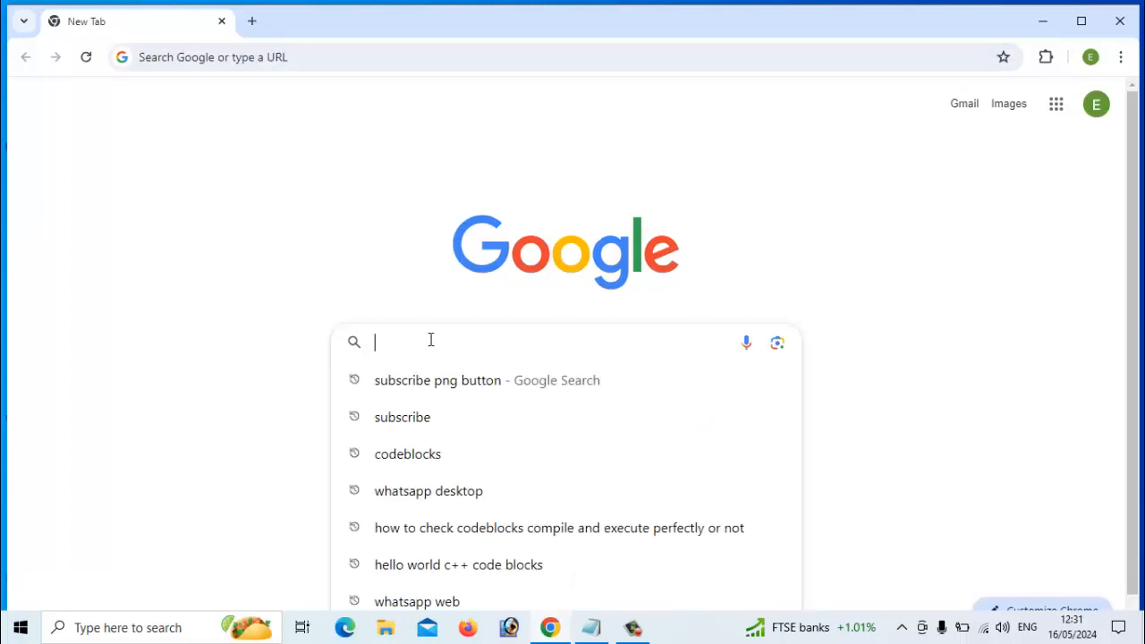
type("codeblocks")
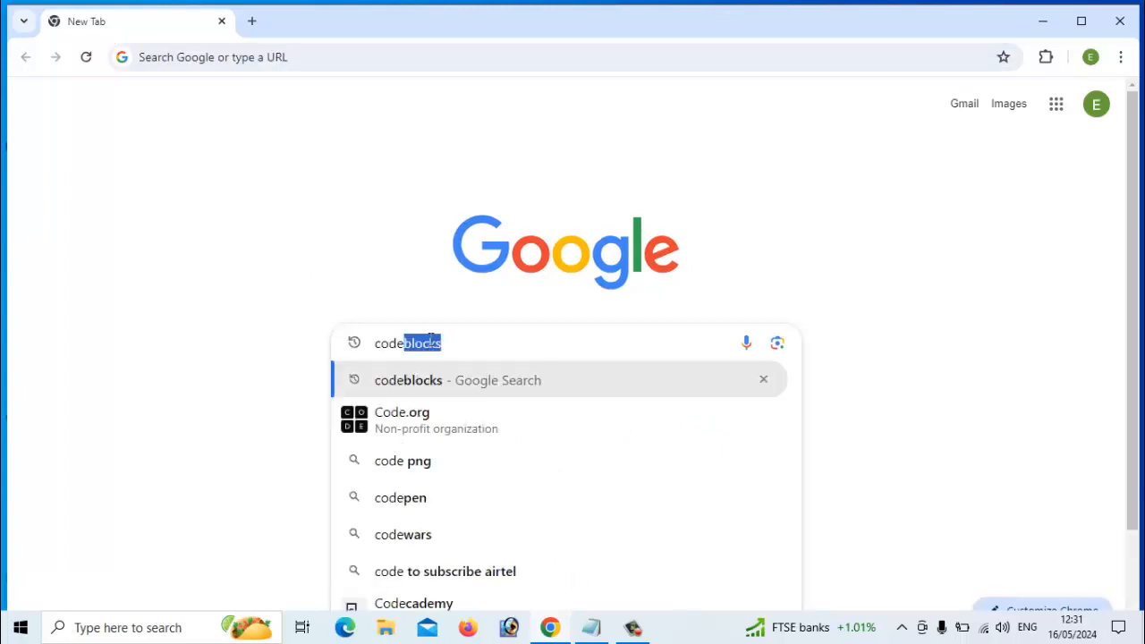
key("Return")
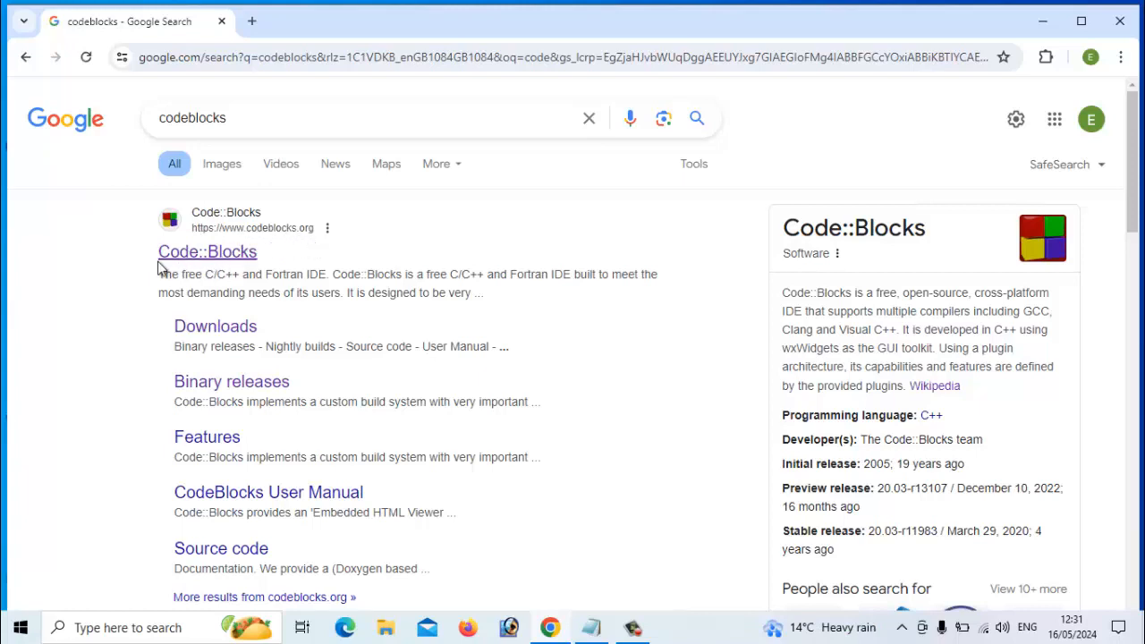
left_click(219, 267)
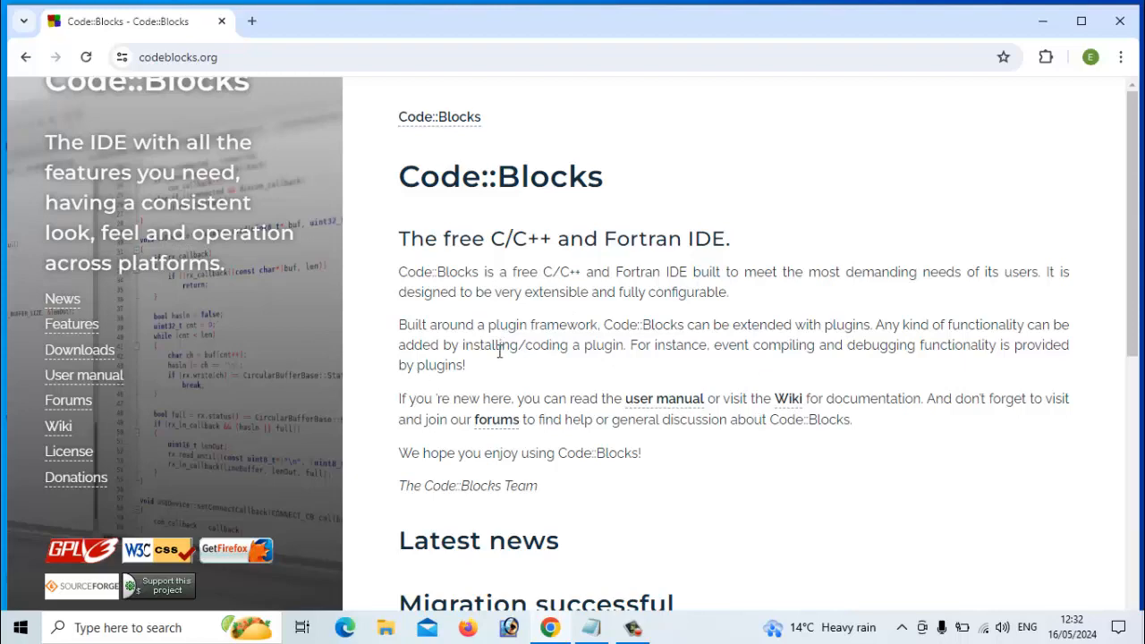
Go to codeblocks.org/downloads and review the binary release, nightly build, source and SVN options.
scroll(471, 391, "down", 5)
scroll(424, 391, "up", 5)
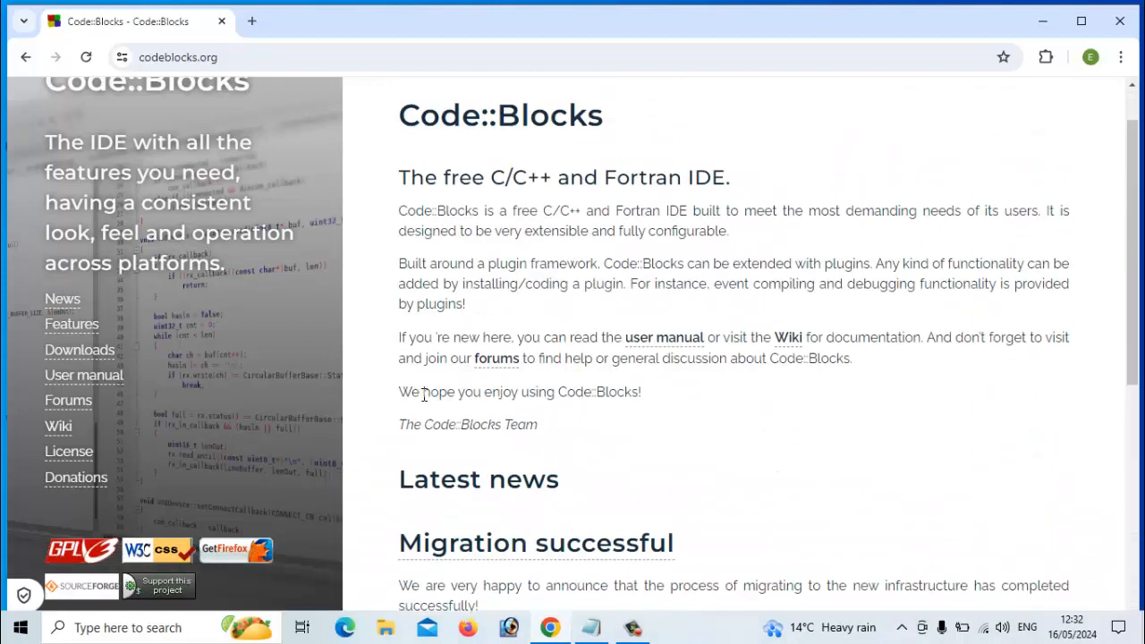
left_click(70, 352)
scroll(548, 345, "down", 4)
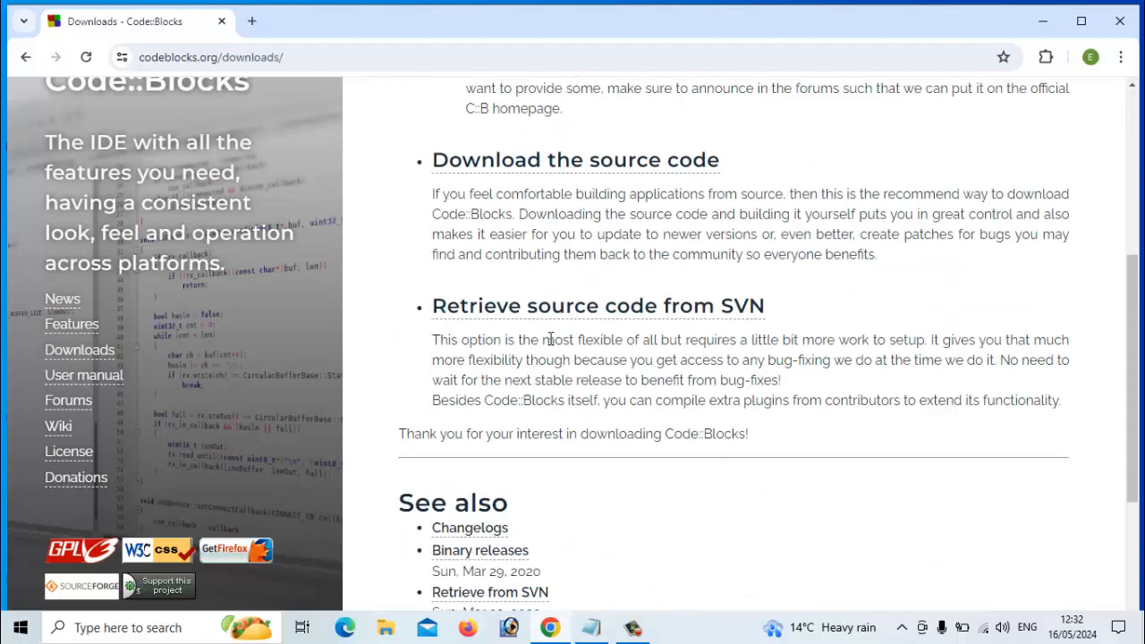
scroll(548, 340, "up", 2)
scroll(548, 340, "up", 2)
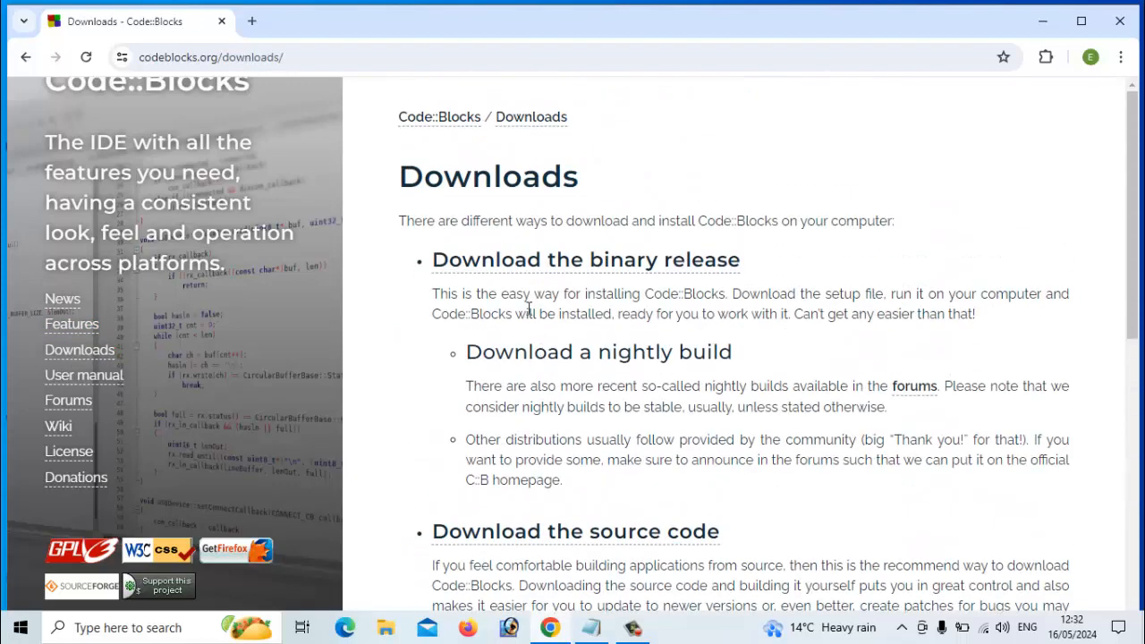
scroll(529, 313, "down", 1)
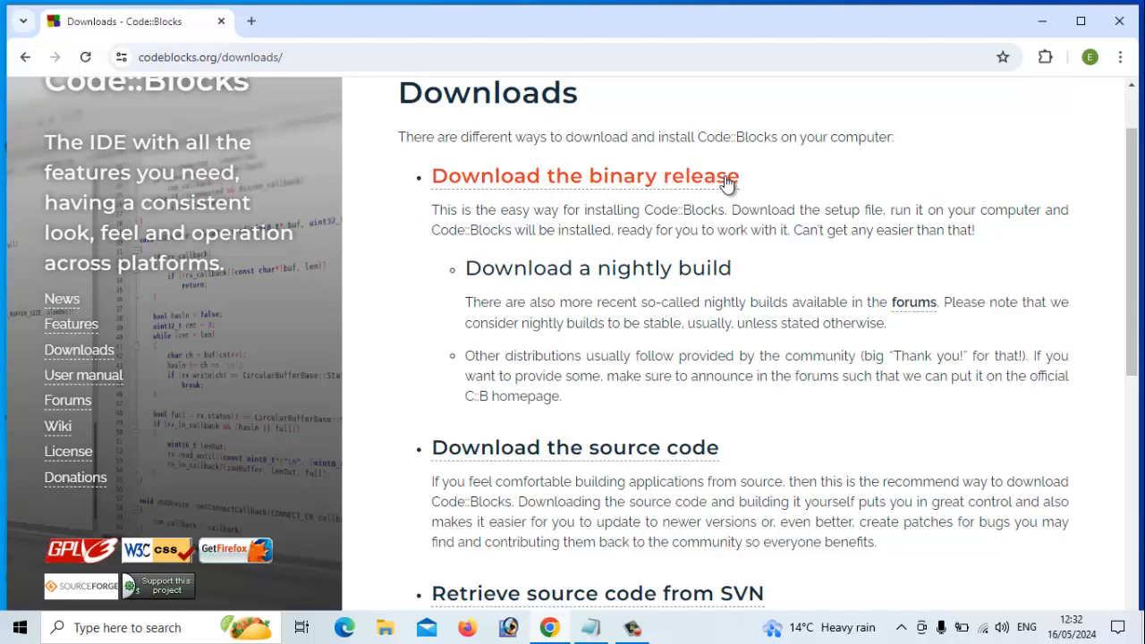
scroll(578, 322, "down", 3)
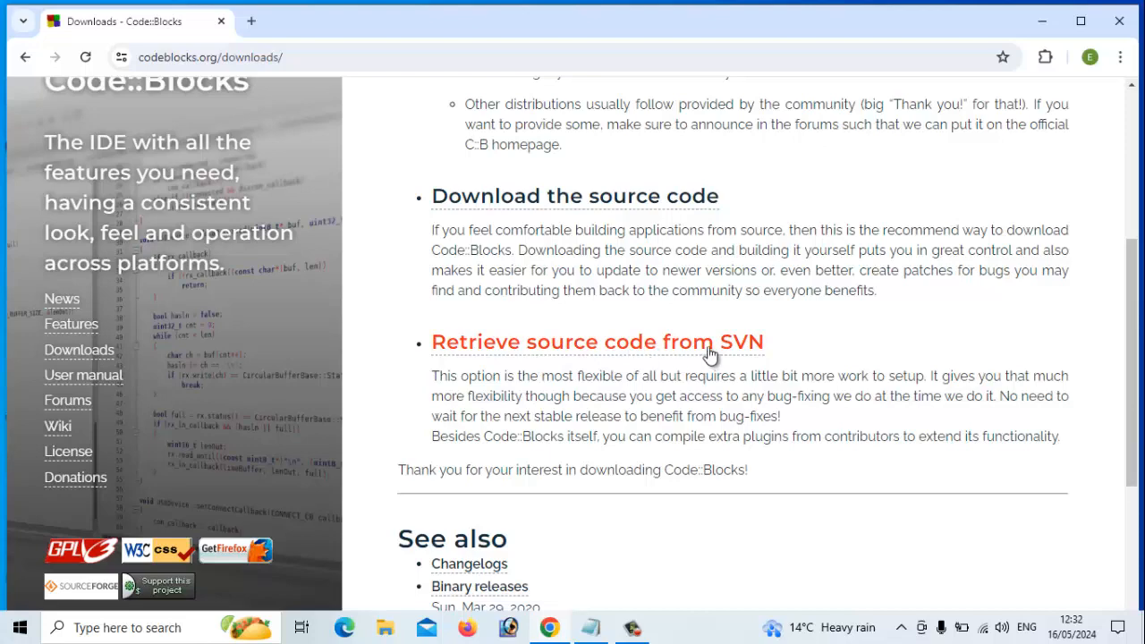
scroll(695, 352, "up", 3)
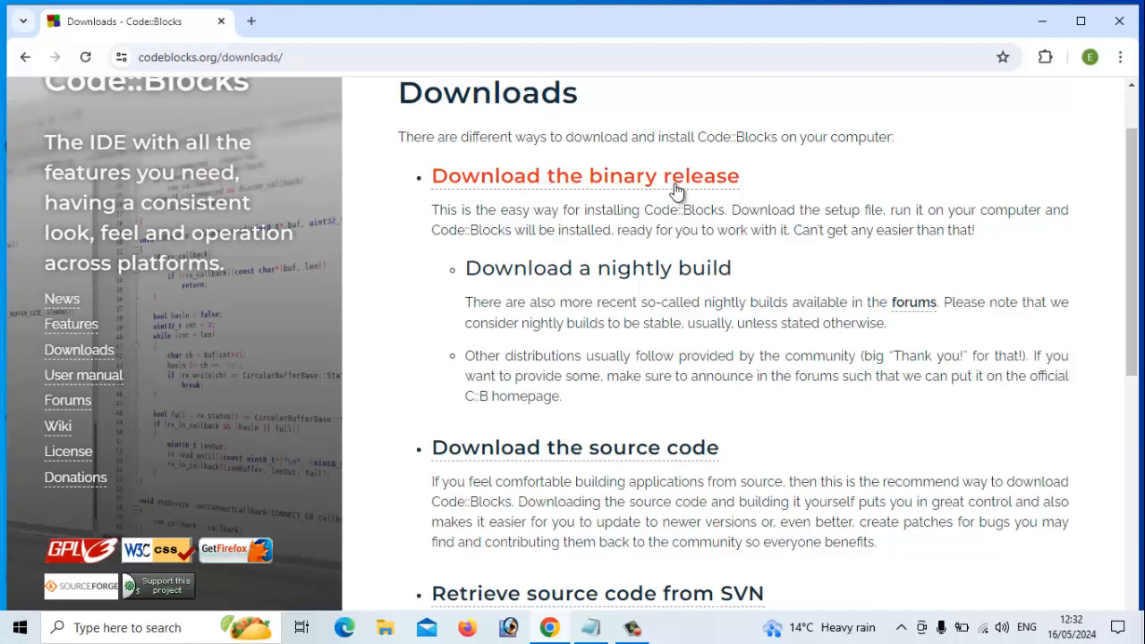
Open the binary release page and find codeblocks-20.03mingw-setup.exe in the Microsoft Windows table.
left_click(615, 183)
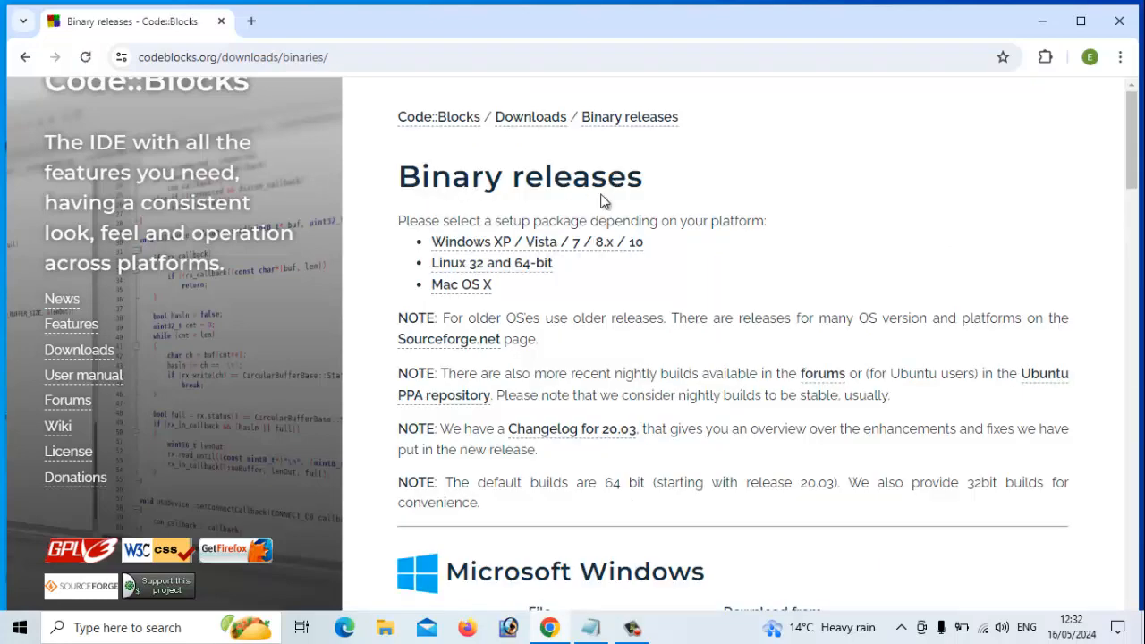
scroll(602, 200, "down", 1)
scroll(575, 226, "up", 1)
scroll(588, 269, "down", 1)
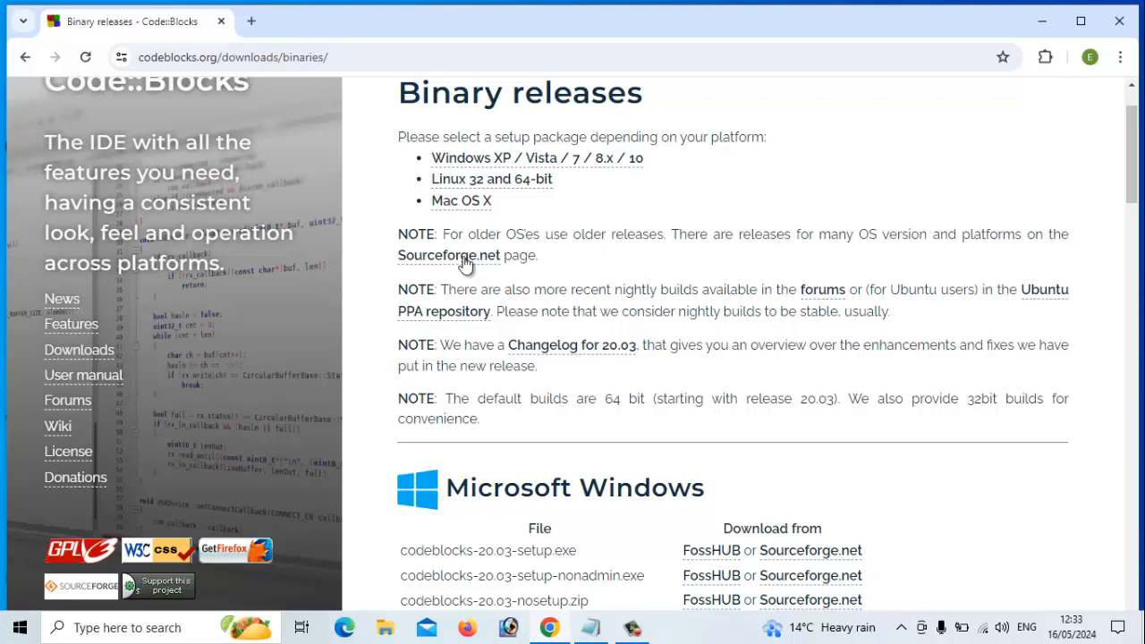
scroll(515, 307, "down", 5)
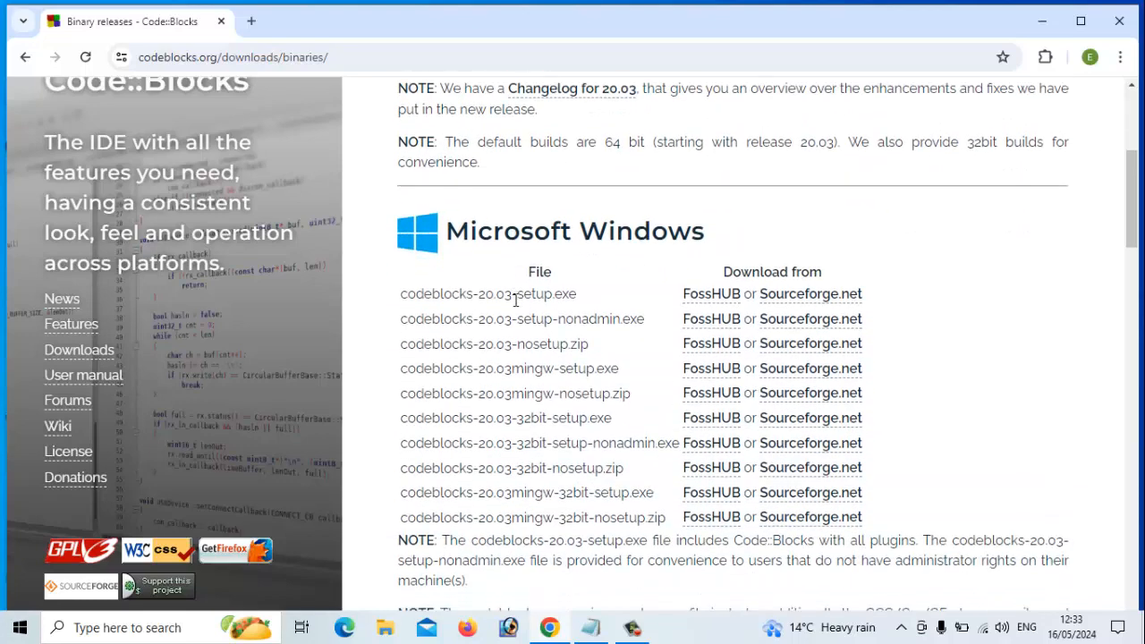
scroll(509, 302, "down", 1)
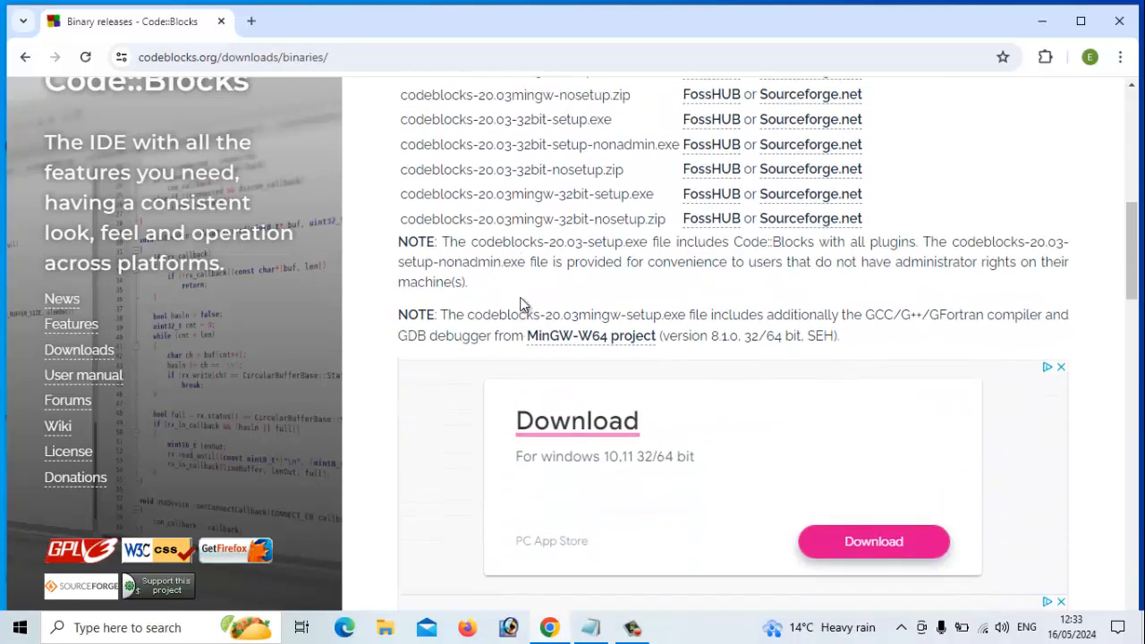
scroll(514, 300, "up", 4)
scroll(521, 298, "down", 2)
scroll(522, 298, "down", 1)
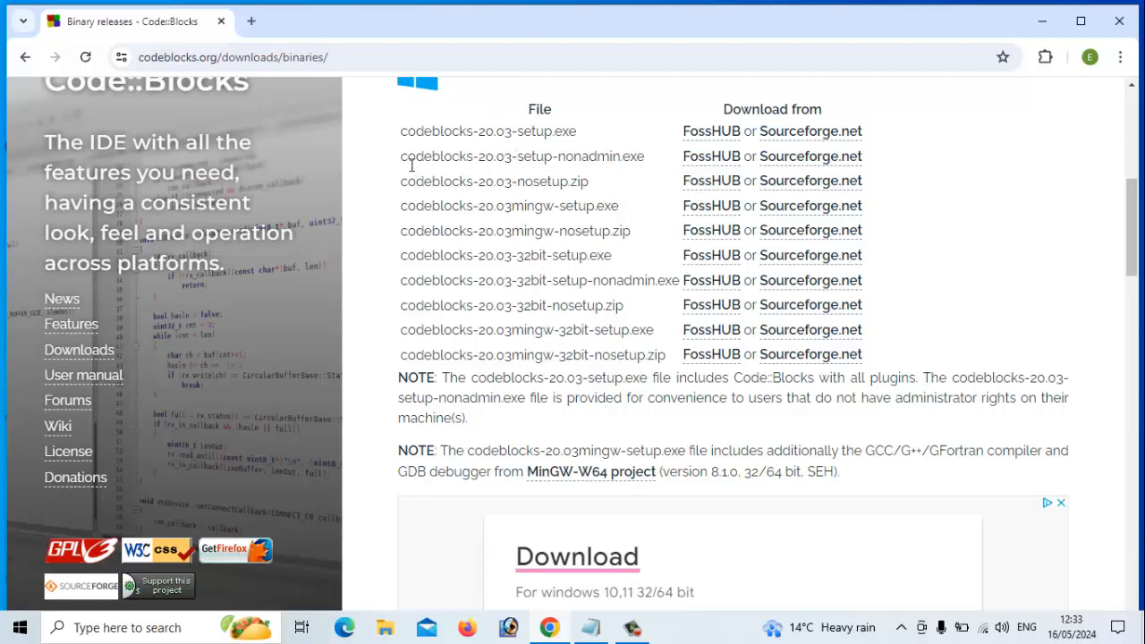
left_click_drag(400, 207, 861, 205)
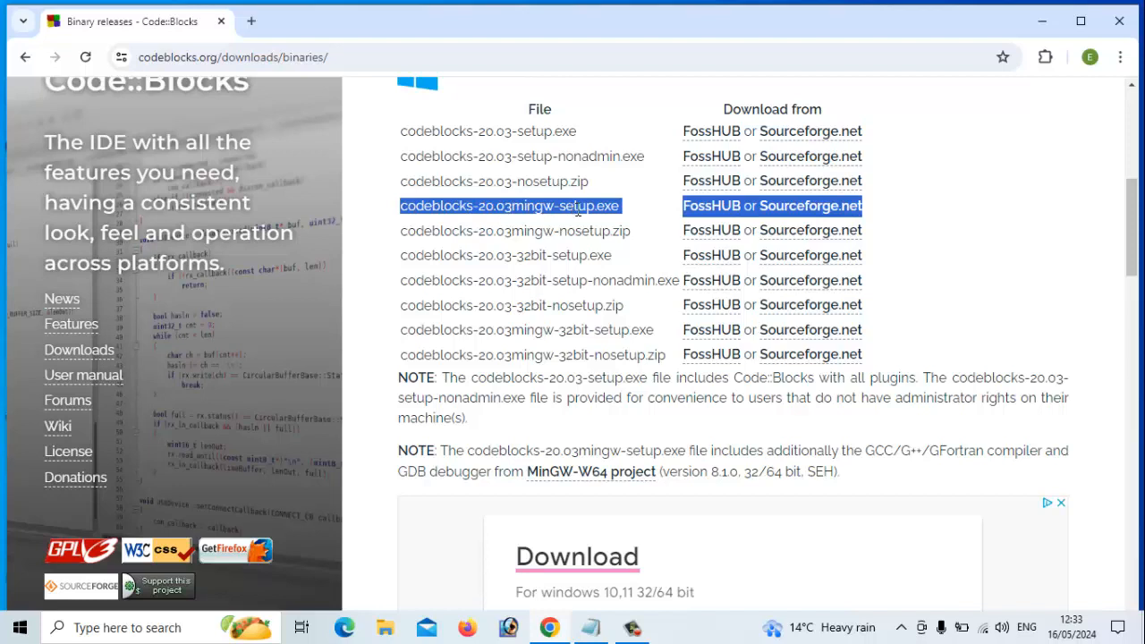
left_click(438, 212)
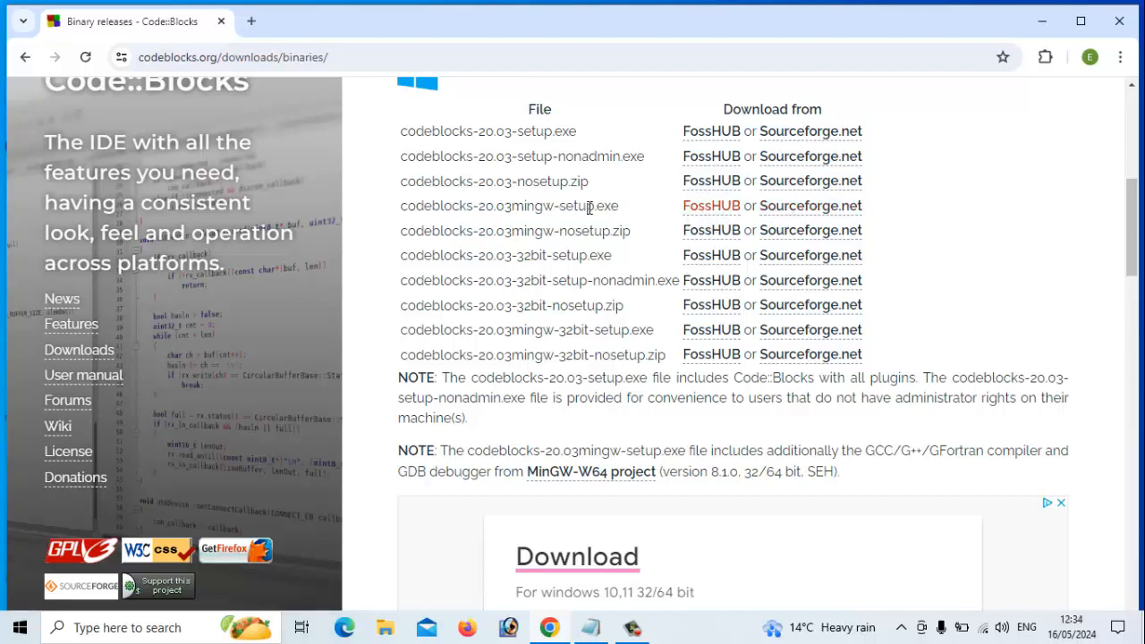
Download codeblocks-20.03mingw-setup.exe (145 MB) from FossHub and run it once the download is done.
left_click(713, 210)
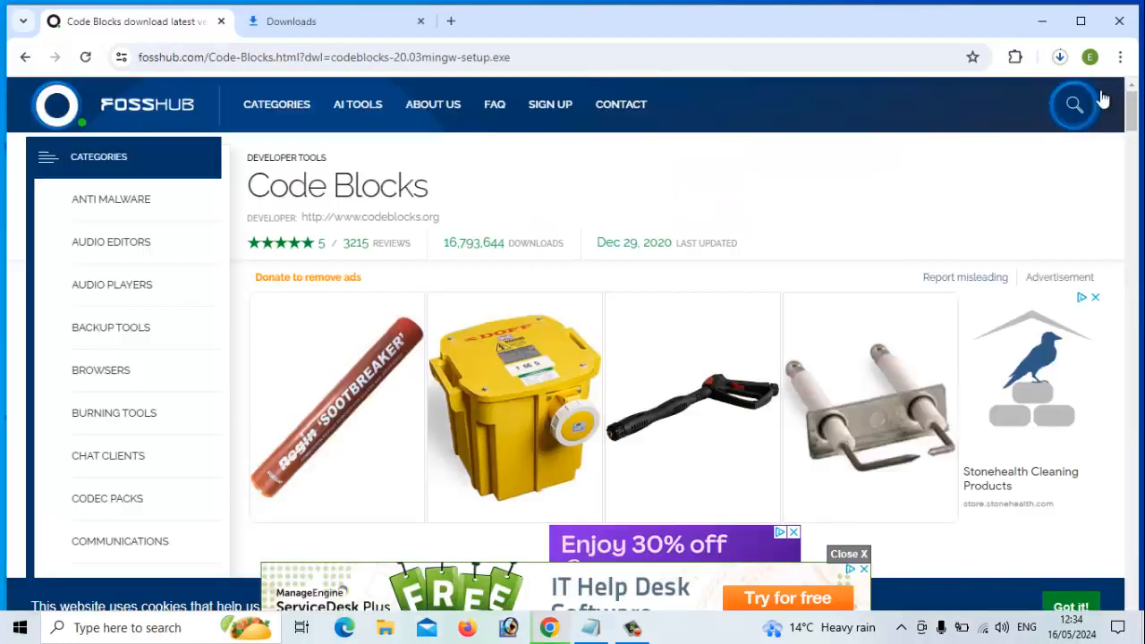
left_click(1060, 59)
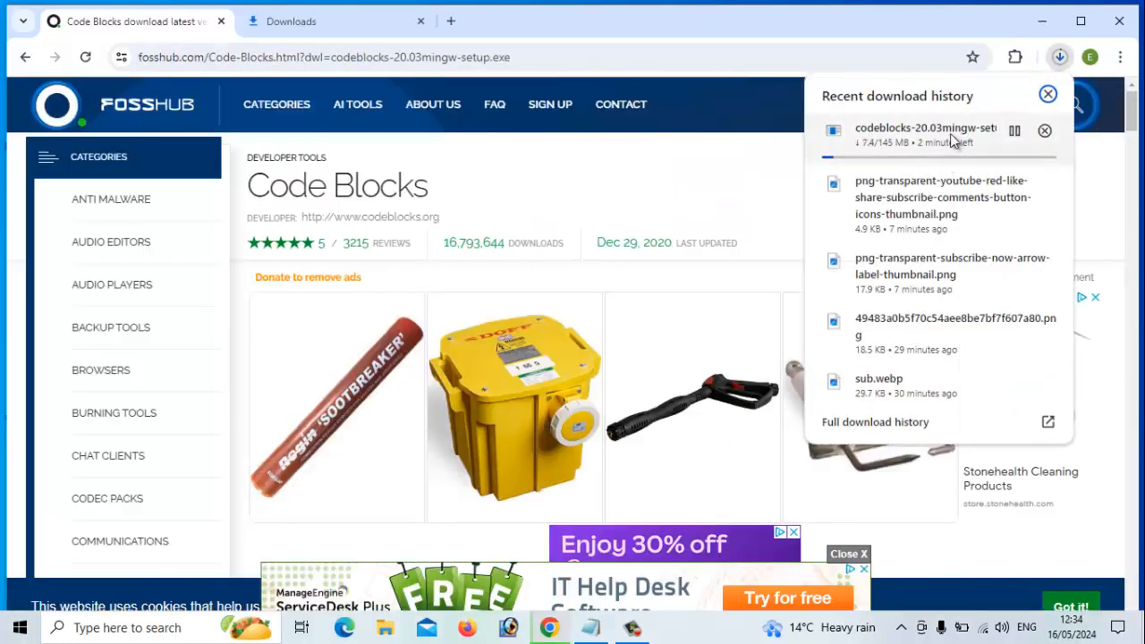
left_click(917, 134)
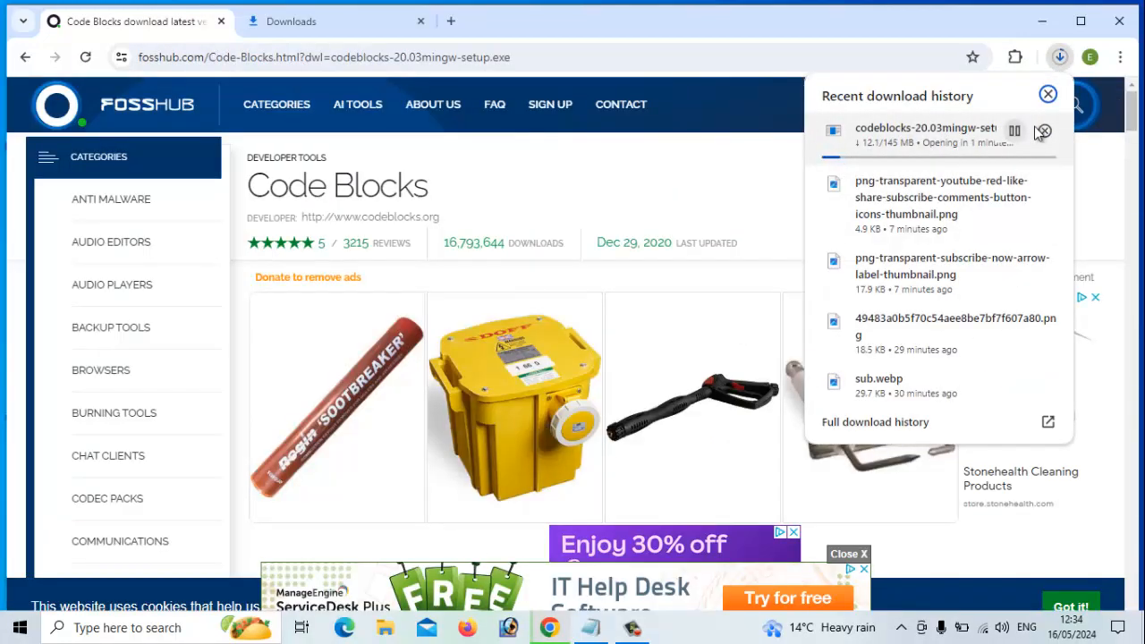
left_click(957, 135)
left_click(905, 136)
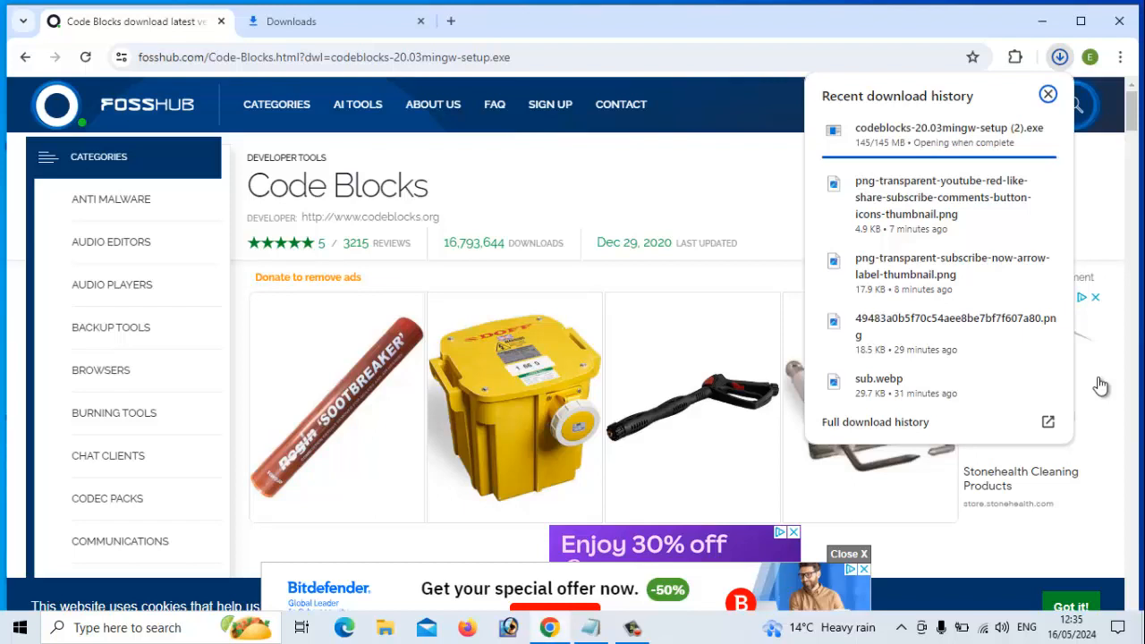
left_click(1059, 57)
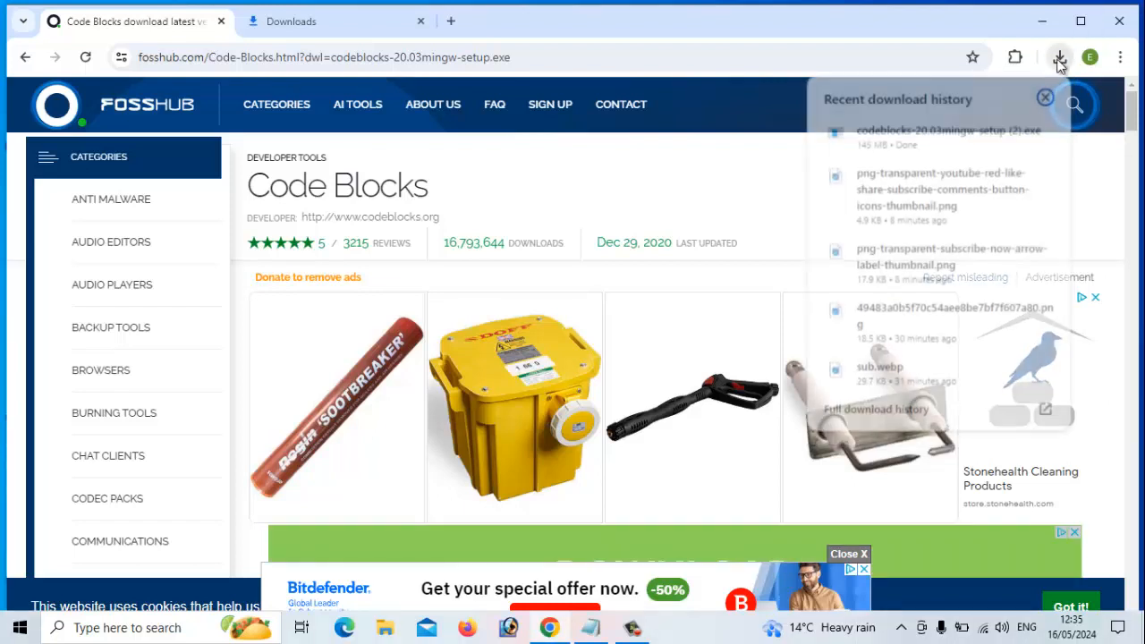
left_click(940, 143)
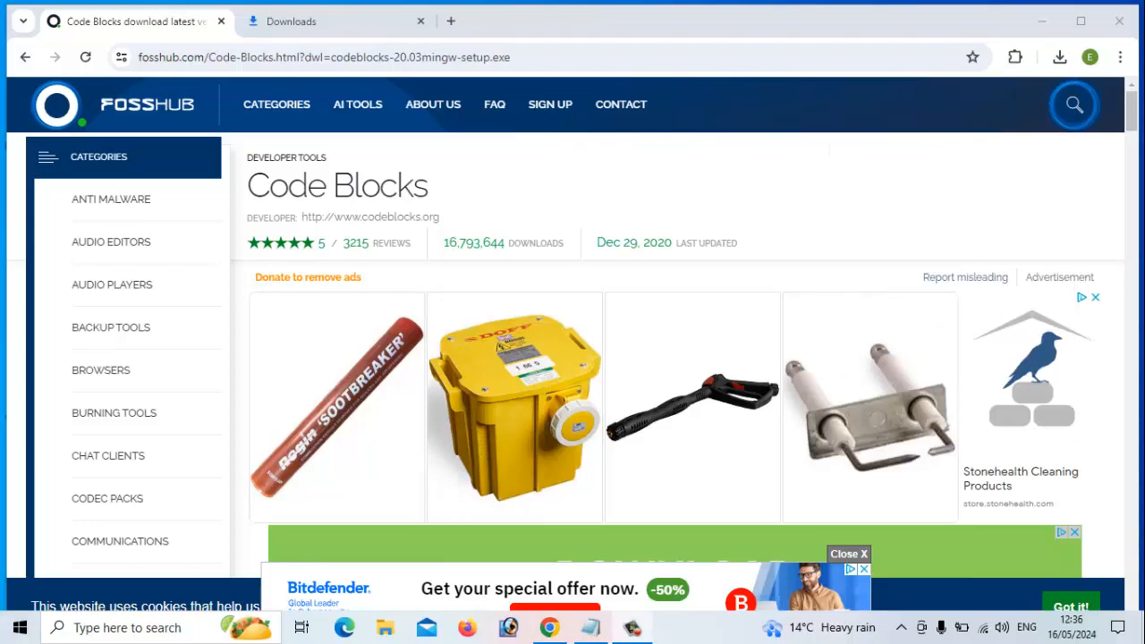
Pass the Welcome page, accept the licence, and keep the Full components selection (531.5 MB).
left_click(1042, 22)
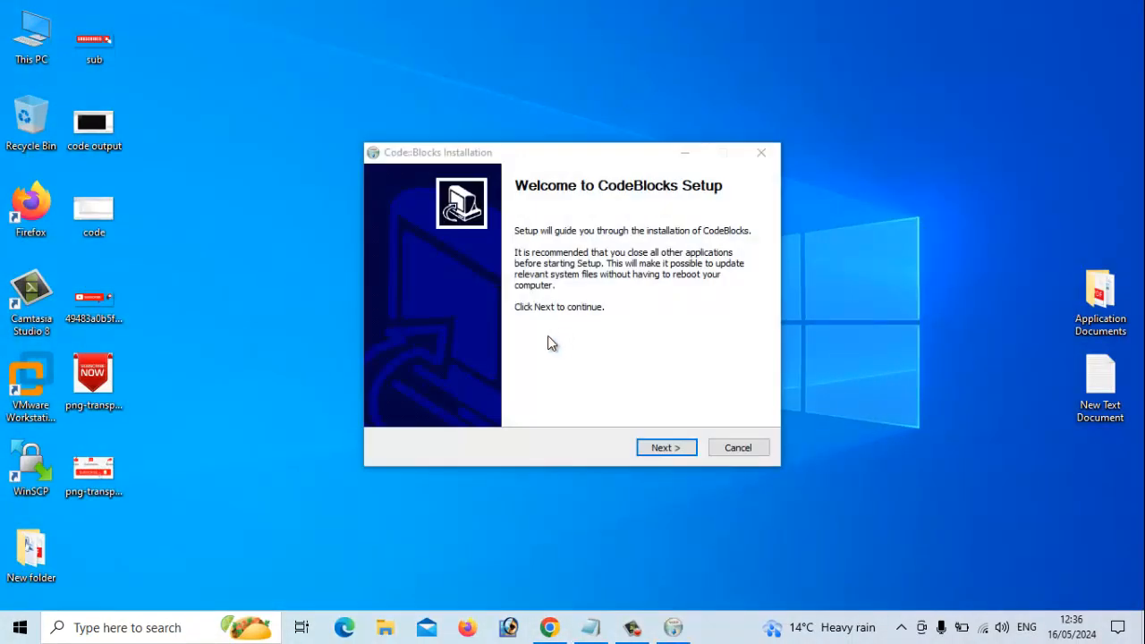
left_click(659, 451)
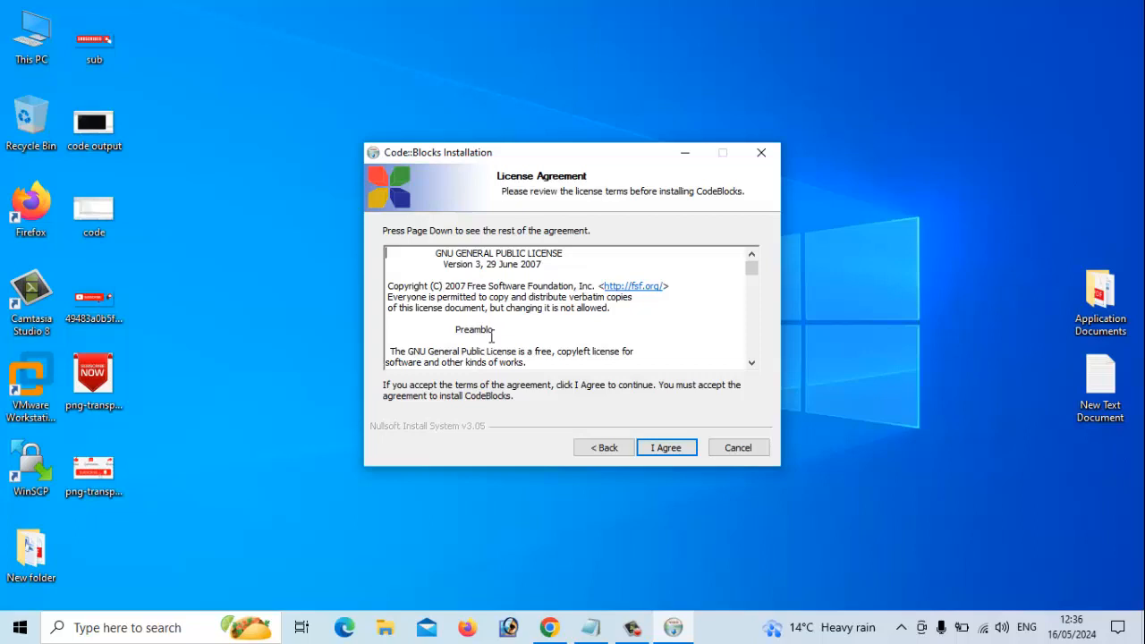
left_click(665, 448)
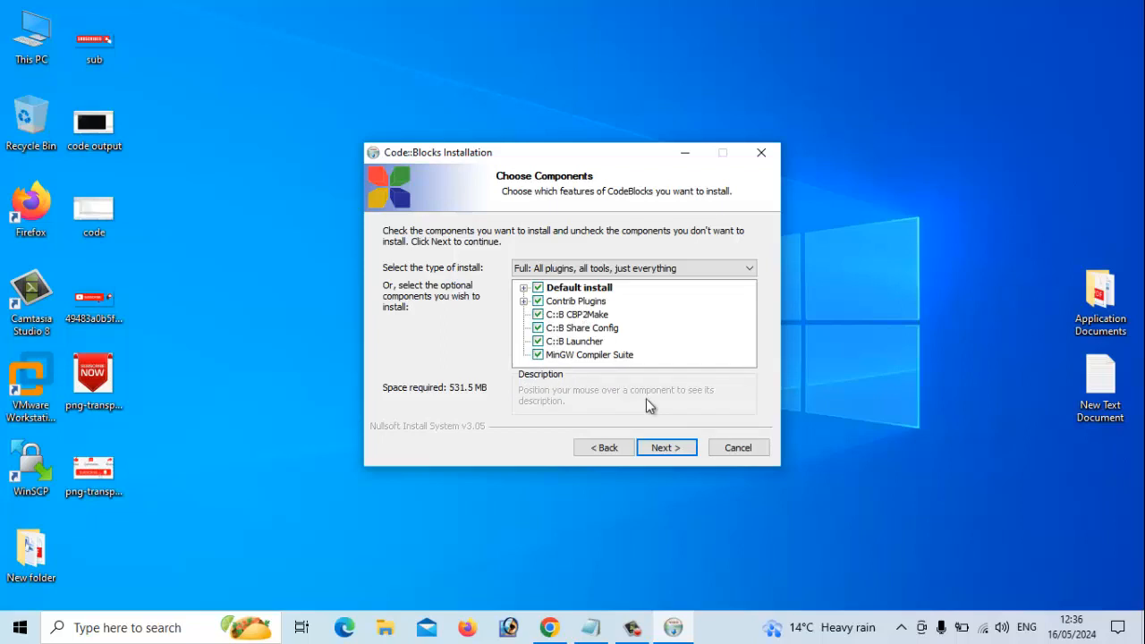
left_click(678, 453)
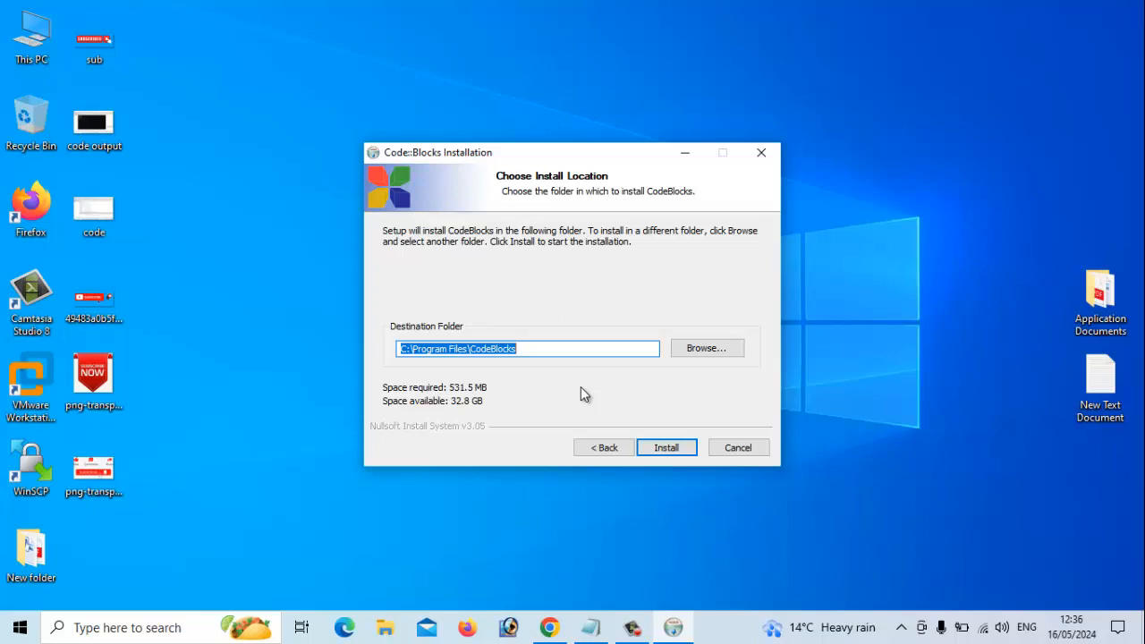
Install into C:\Program Files\CodeBlocks and choose Yes to launch Code::Blocks when finished.
left_click(667, 448)
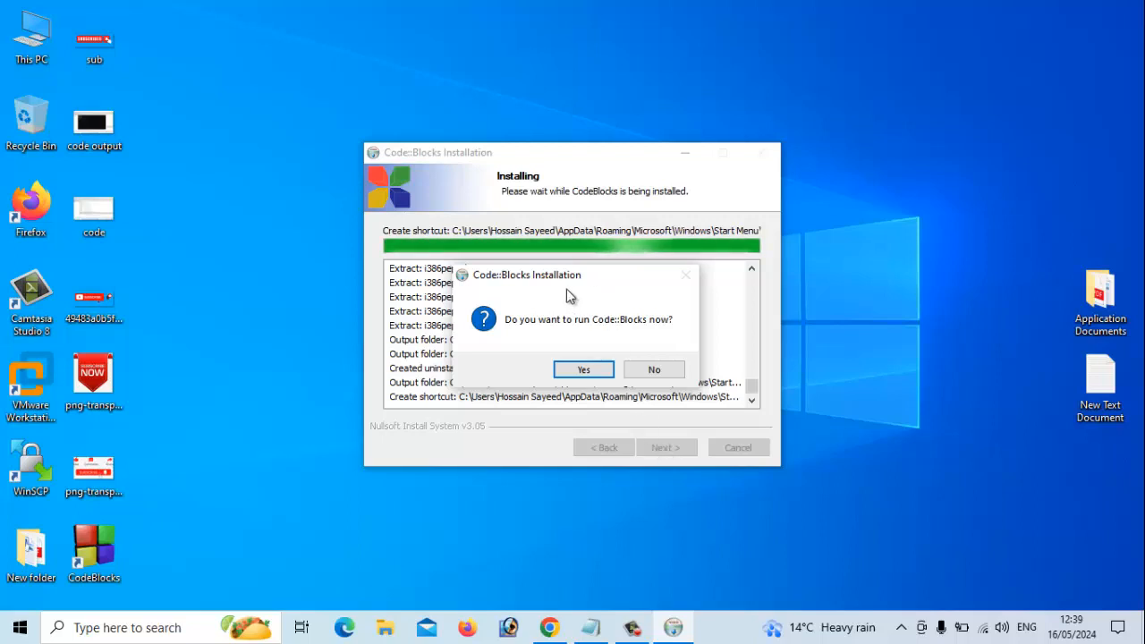
left_click(587, 374)
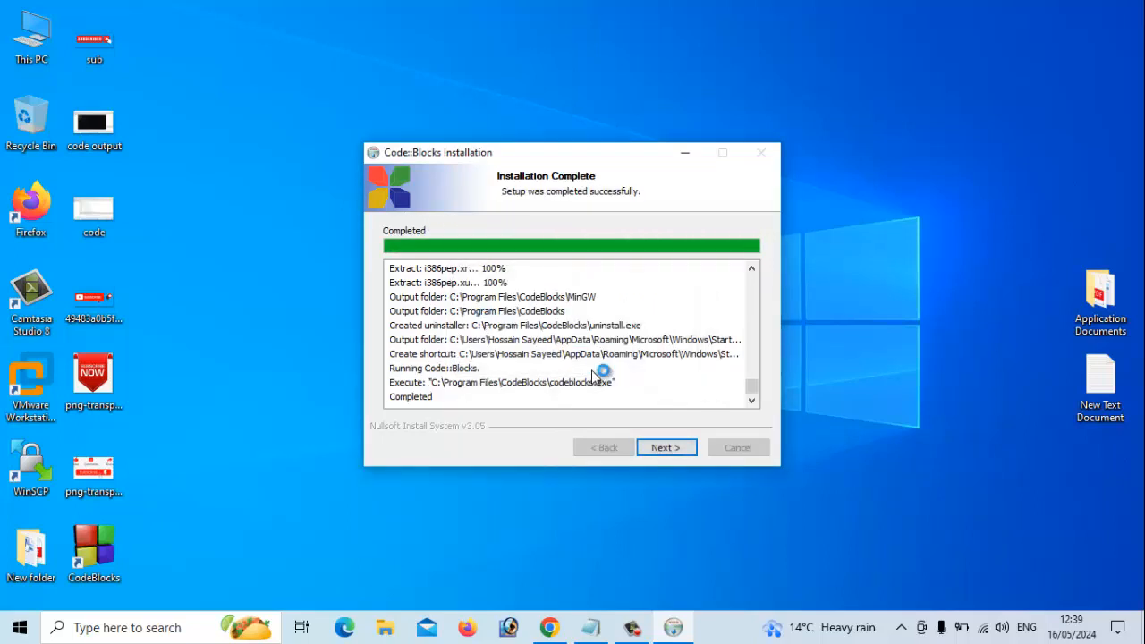